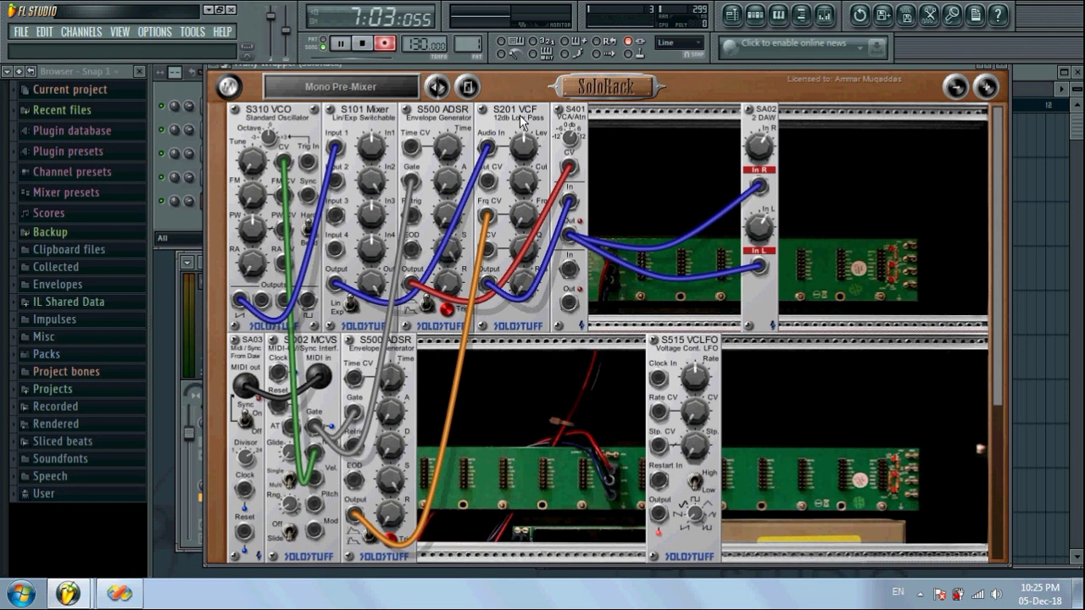
# Examine the categories in the SoloRack preset list, including the None System B and FX presets.
pyautogui.click(402, 91)
pyautogui.click(398, 268)
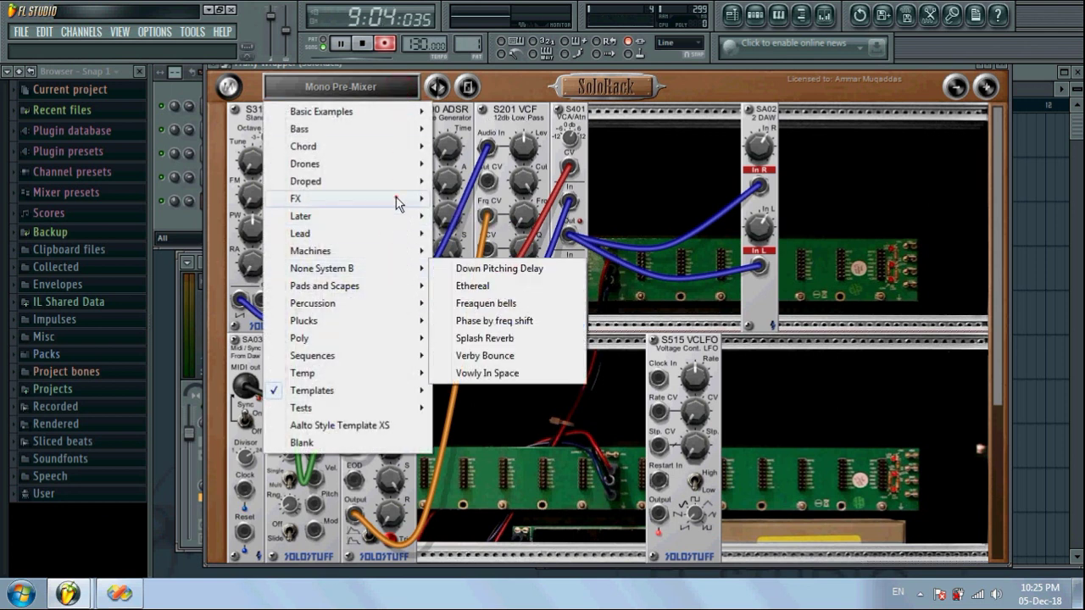
pyautogui.click(398, 201)
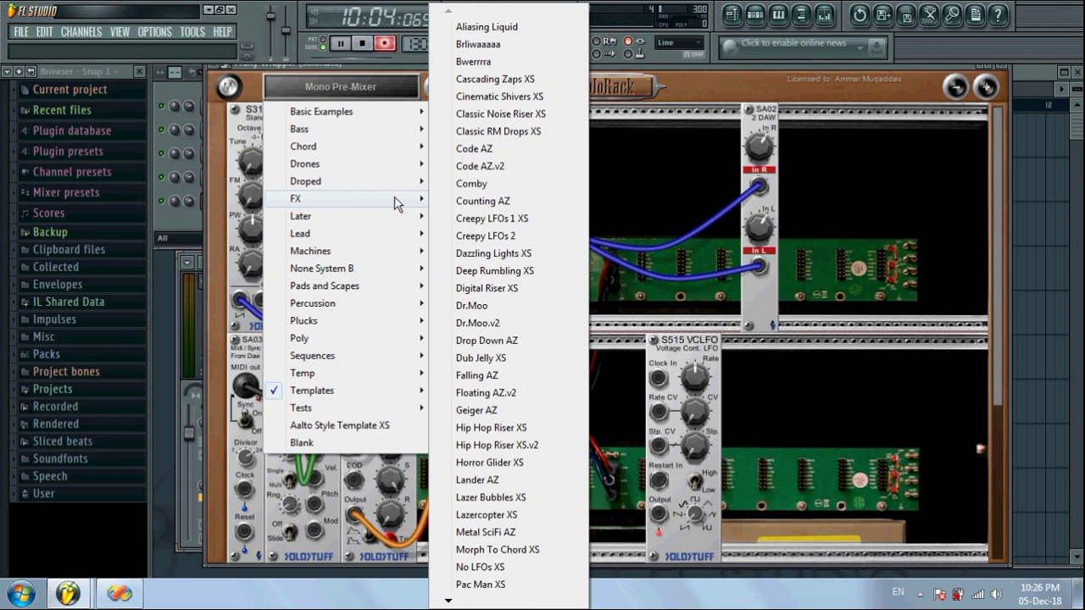
pyautogui.press('Down')
pyautogui.press('Down')
pyautogui.press('Down')
pyautogui.press('Down')
pyautogui.press('Down')
pyautogui.press('Down')
pyautogui.press('Right')
pyautogui.press('super')
pyautogui.press('Escape')
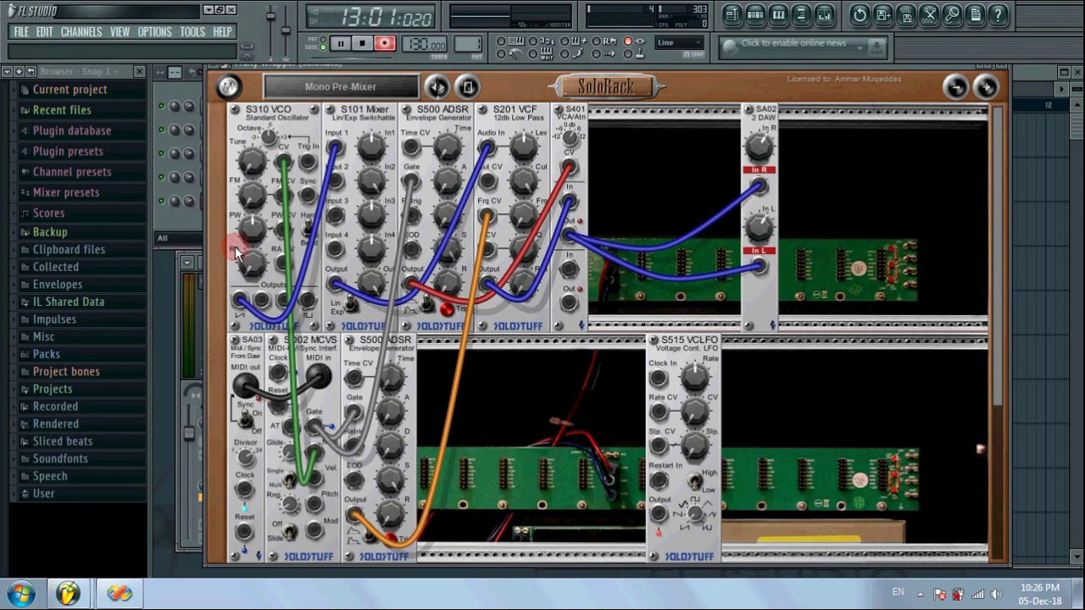
# In Windows Explorer, open Documents > SoloRack > Presets and examine the preset files in the Bass folder.
pyautogui.press('super+e')
pyautogui.moveTo(214, 305); pyautogui.dragTo(368, 305)
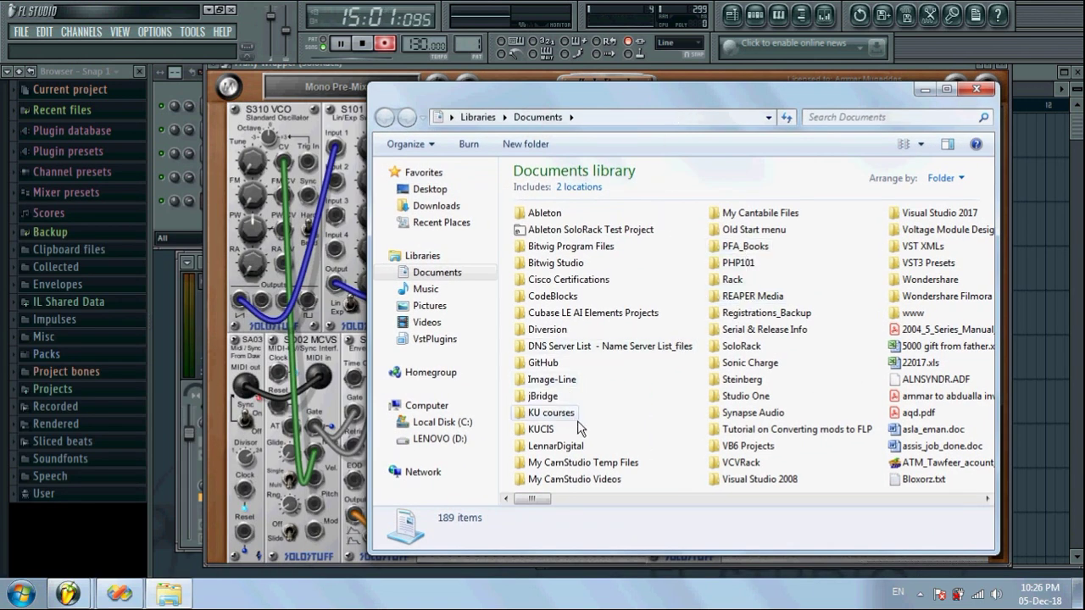
pyautogui.doubleClick(740, 347)
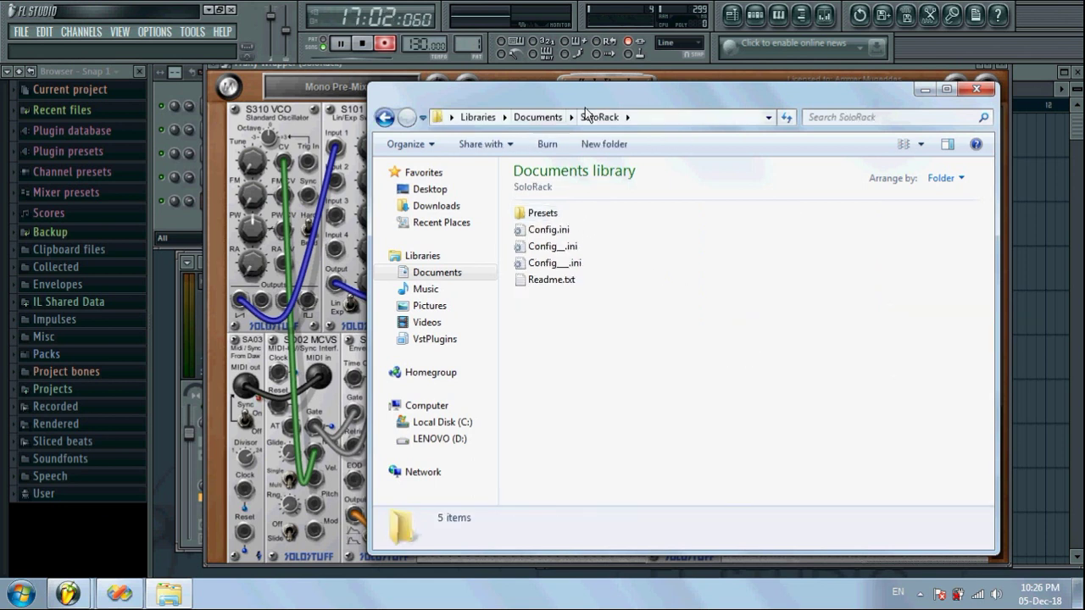
pyautogui.click(543, 219)
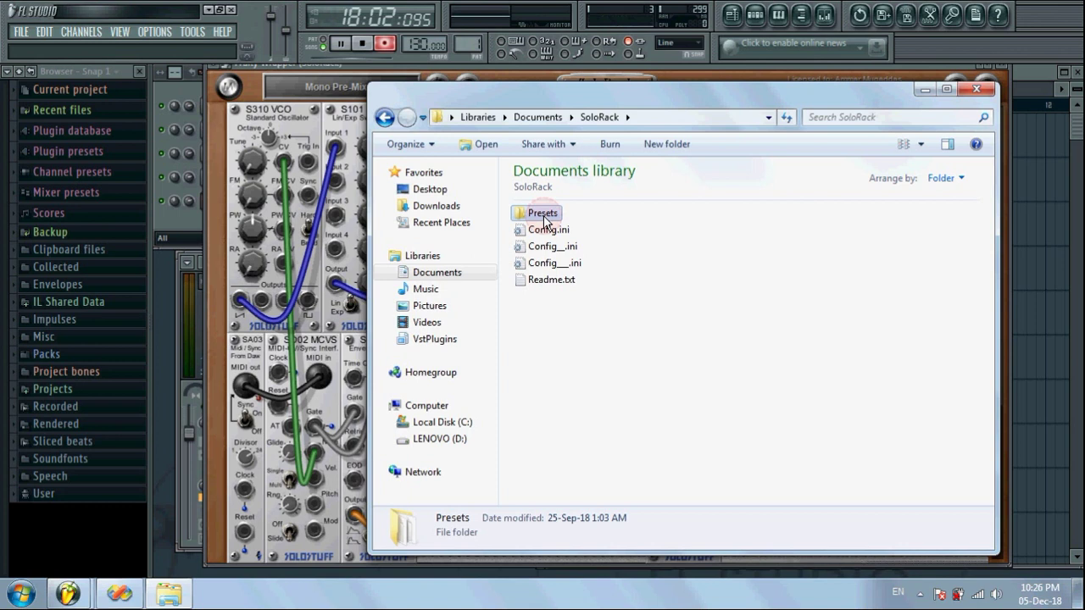
pyautogui.doubleClick(544, 218)
pyautogui.moveTo(627, 448); pyautogui.dragTo(558, 246)
pyautogui.click(613, 286)
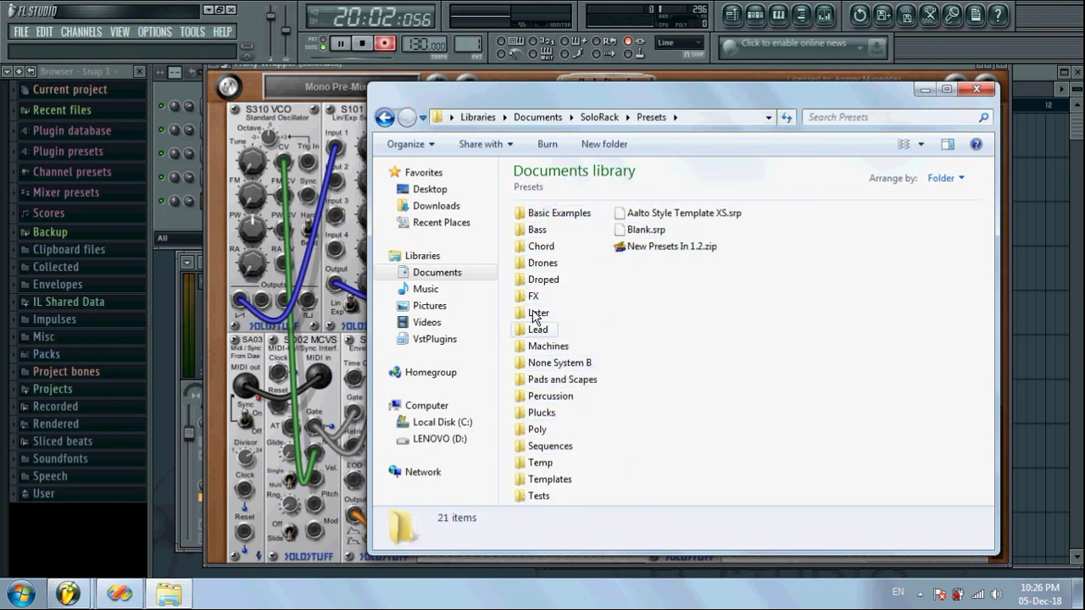
pyautogui.doubleClick(534, 230)
pyautogui.moveTo(497, 108); pyautogui.dragTo(663, 99)
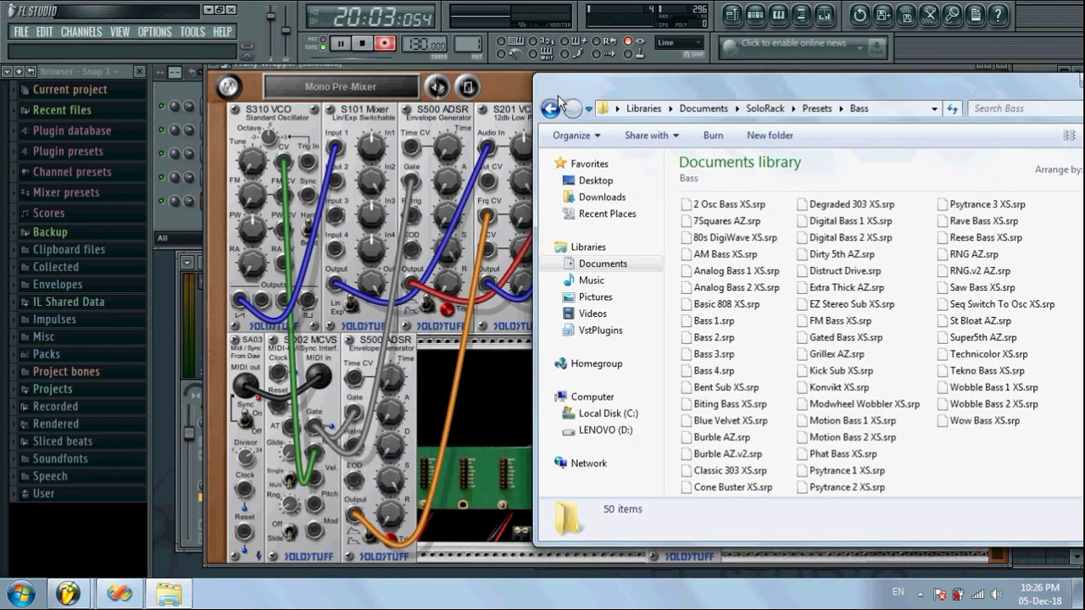
# Compare the subfolders of the Presets folder with SoloRack's preset categories, including Later and Percussion.
pyautogui.click(398, 90)
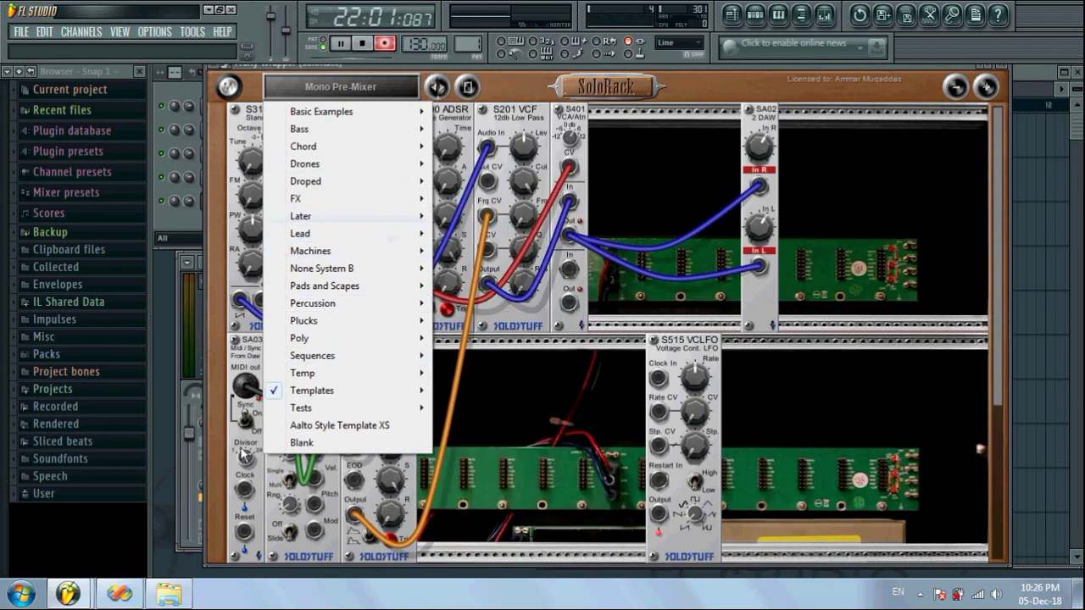
pyautogui.click(169, 594)
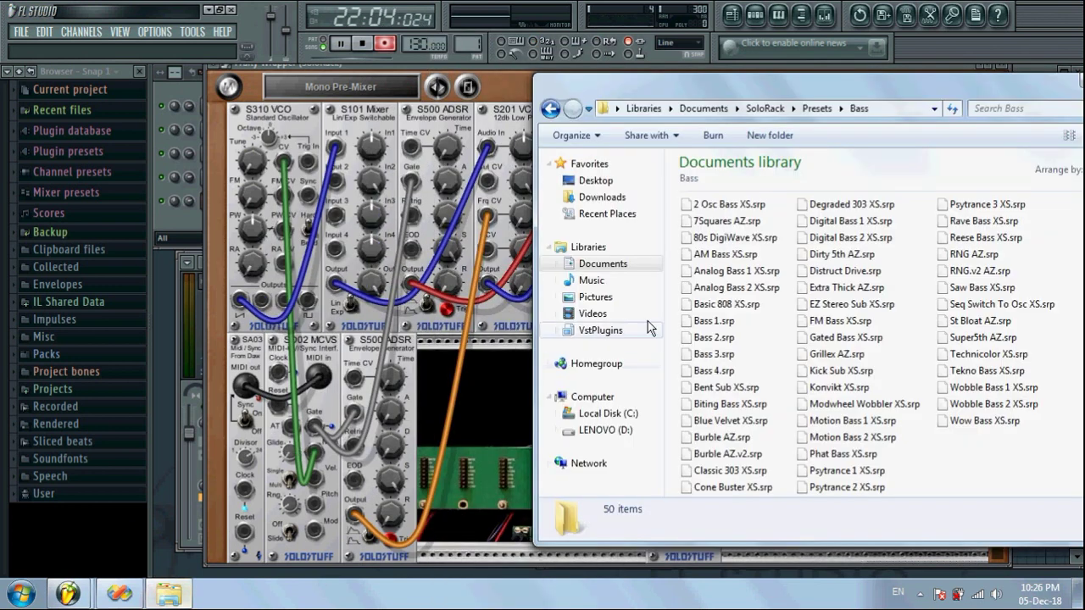
pyautogui.click(809, 114)
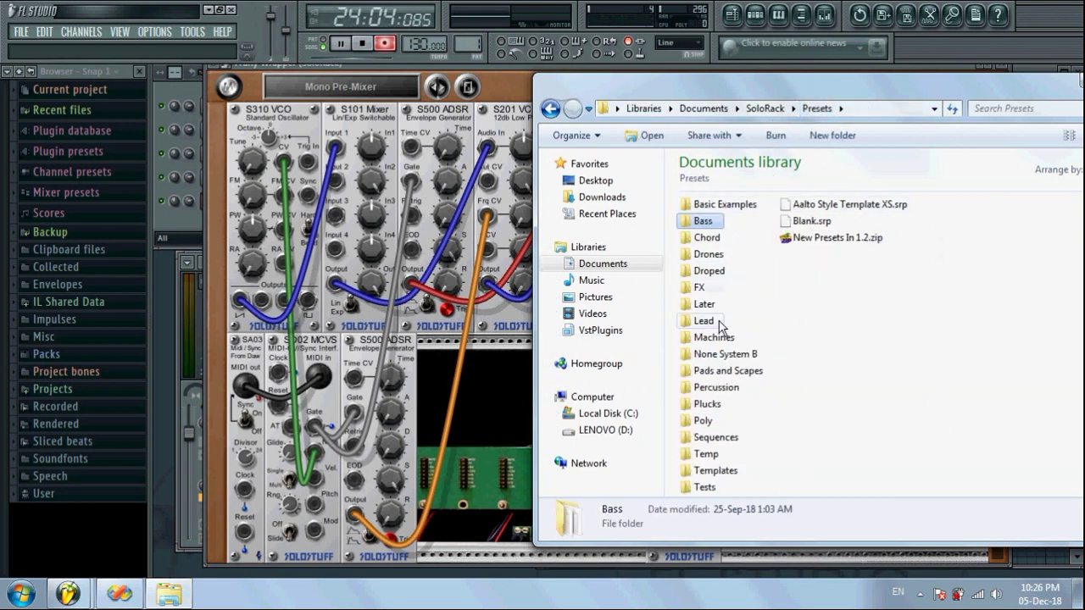
pyautogui.click(333, 85)
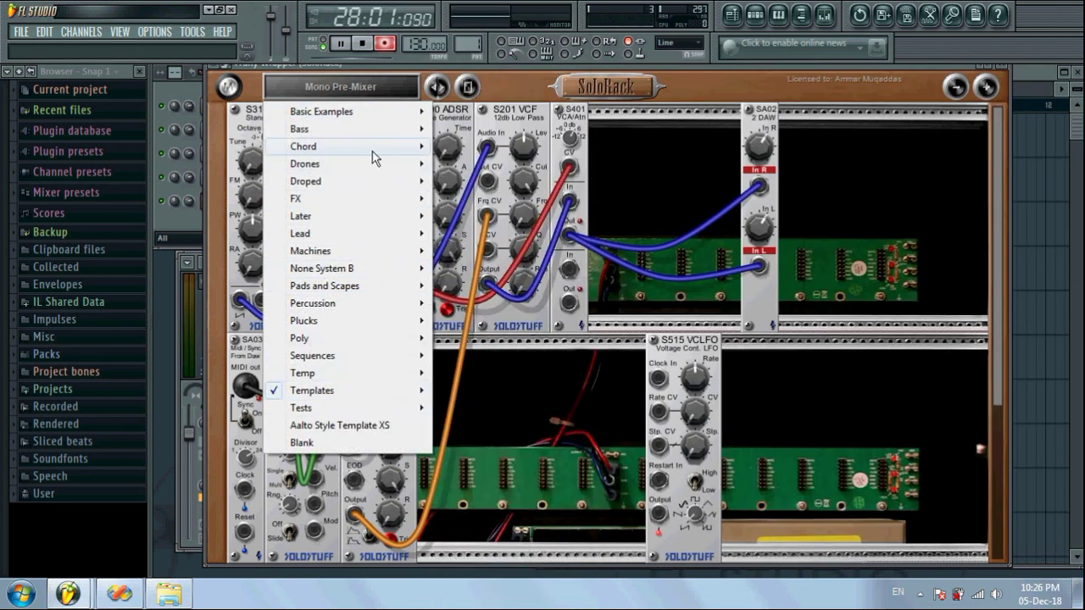
pyautogui.moveTo(413, 219)
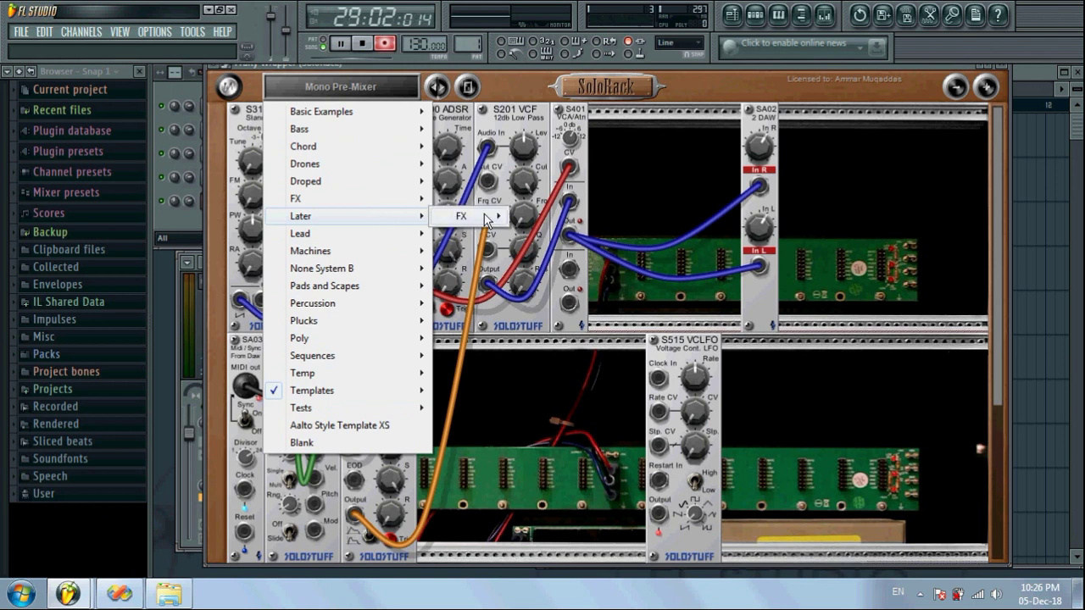
pyautogui.moveTo(349, 307)
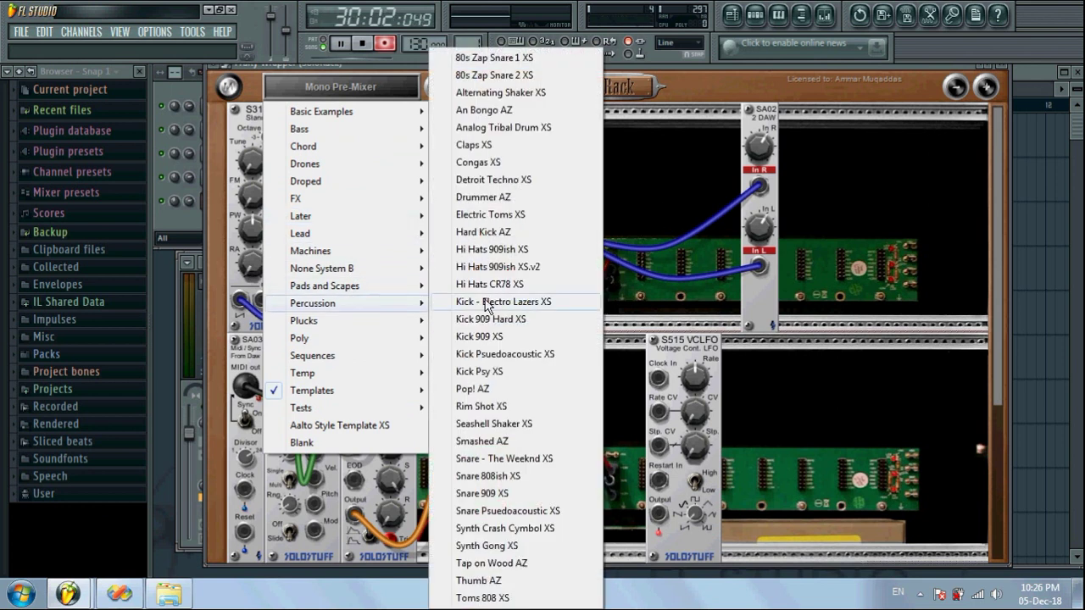
pyautogui.click(638, 208)
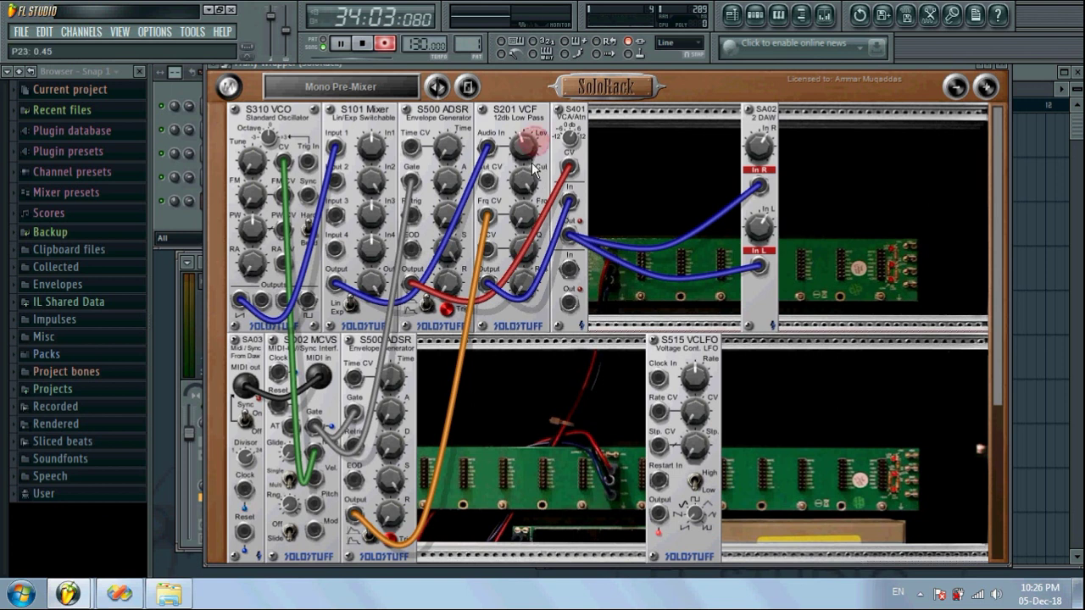
# Set the S201 VCF's Lev knob to 0.49 and copy its value.
pyautogui.moveTo(534, 219)
pyautogui.mouseDown()
pyautogui.moveTo(537, 164)
pyautogui.moveTo(531, 203)
pyautogui.mouseUp()
pyautogui.moveTo(534, 148); pyautogui.dragTo(542, 96)
pyautogui.moveTo(541, 151); pyautogui.dragTo(524, 167)
pyautogui.rightClick(526, 153)
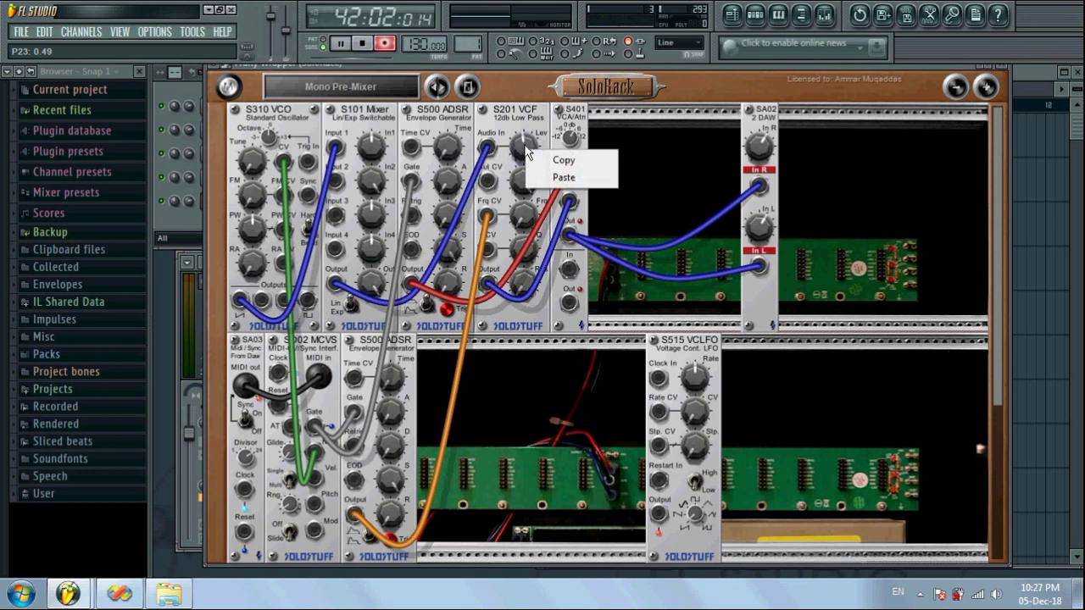
pyautogui.click(552, 161)
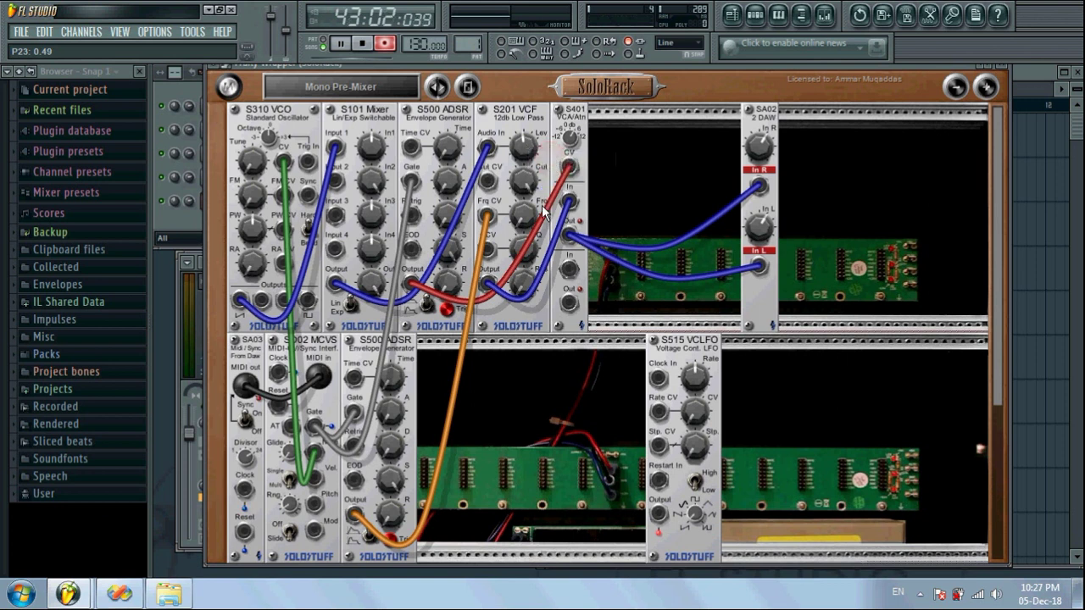
pyautogui.rightClick(456, 217)
pyautogui.click(453, 216)
# Set the colour for new cables to Green and shift the S401 VCA module slightly away from the S201 VCF.
pyautogui.rightClick(624, 204)
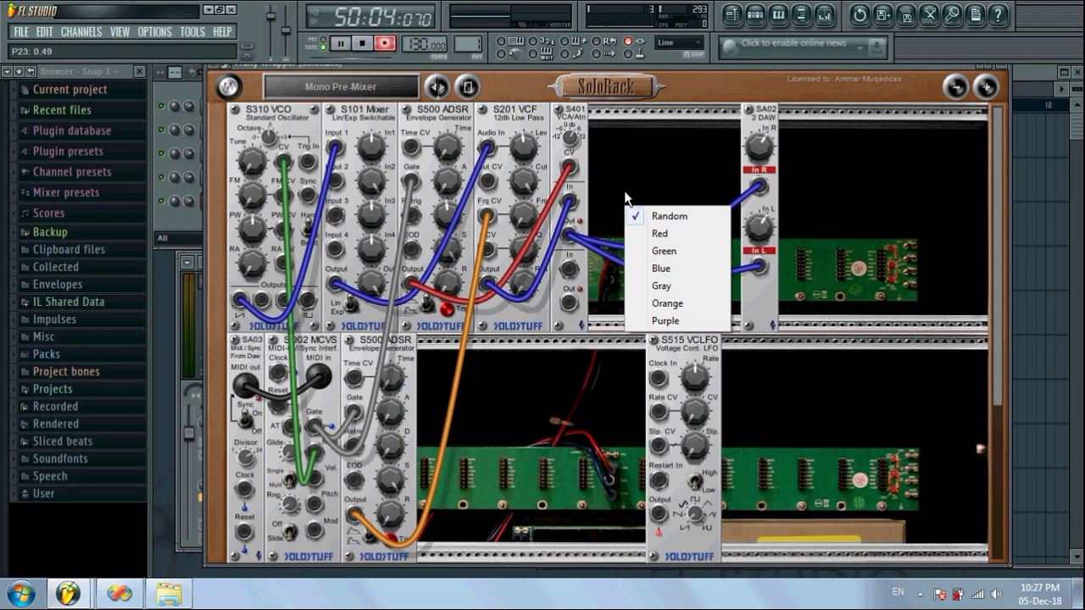
pyautogui.rightClick(627, 186)
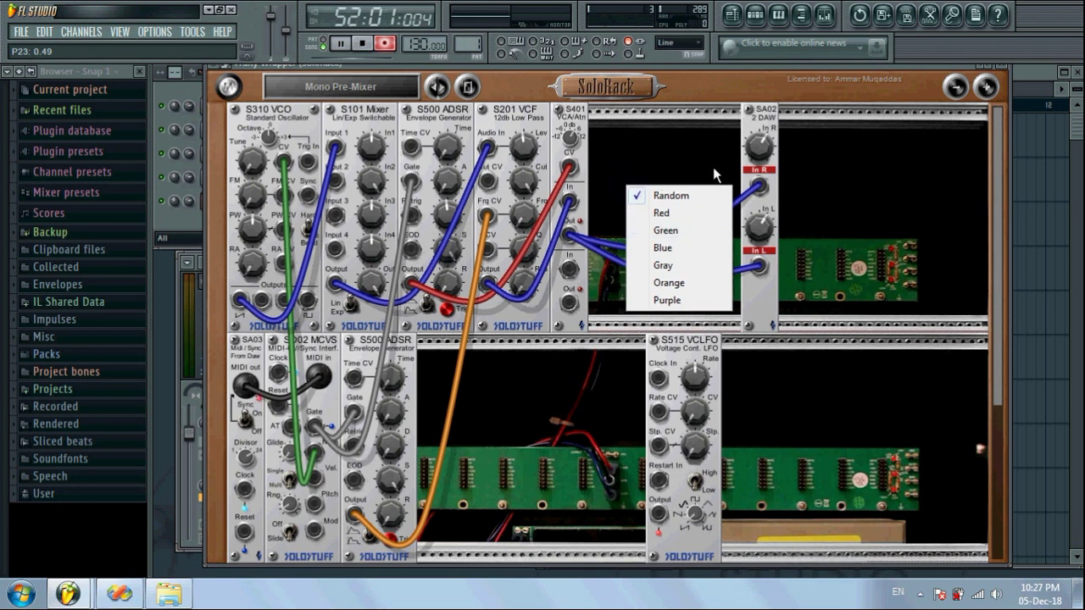
pyautogui.rightClick(841, 218)
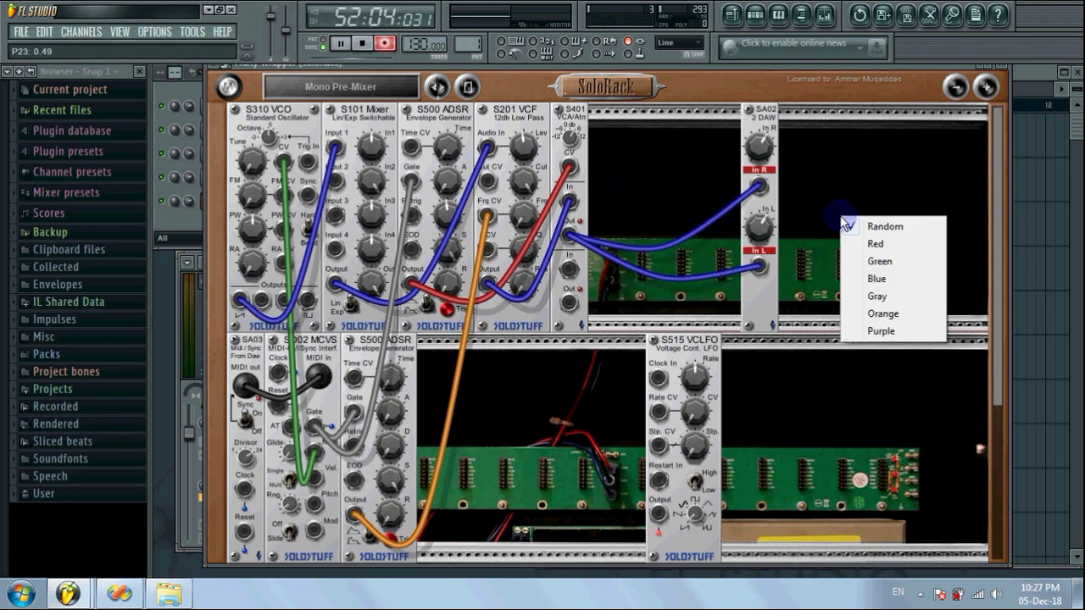
pyautogui.click(878, 261)
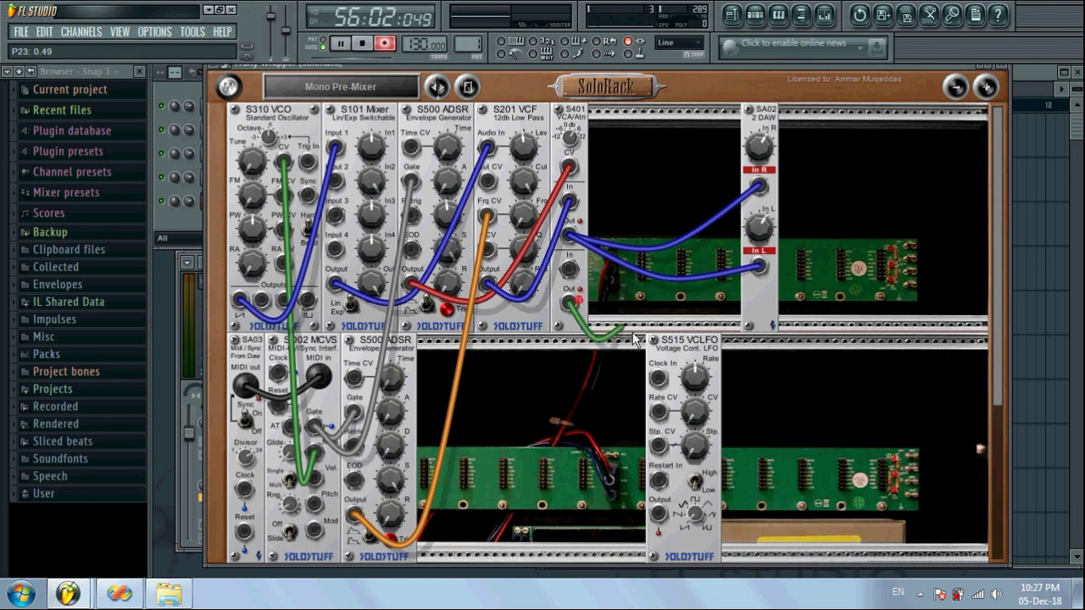
pyautogui.moveTo(590, 285); pyautogui.dragTo(516, 461)
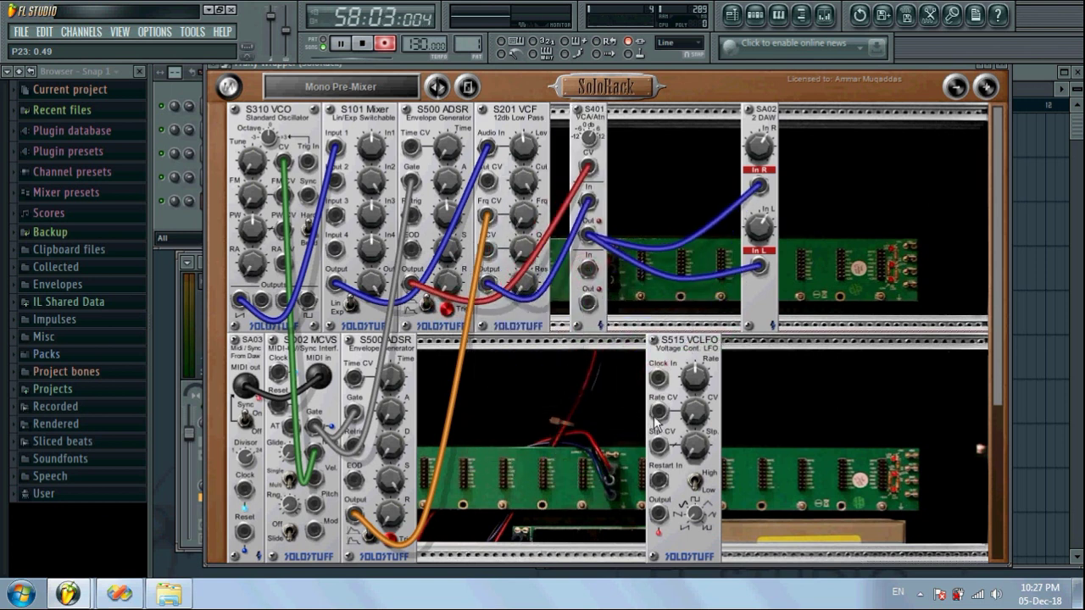
# Set the colour for new cables to Gray and try out a cable from the S515 VCLFO's Rate CV jack.
pyautogui.rightClick(573, 383)
pyautogui.click(577, 462)
pyautogui.moveTo(657, 413)
pyautogui.mouseDown()
pyautogui.moveTo(572, 461)
pyautogui.moveTo(688, 391)
pyautogui.moveTo(653, 405)
pyautogui.mouseUp()
pyautogui.rightClick(640, 250)
pyautogui.click(637, 222)
# Switch the colour for new cables to Orange, and then back to Random.
pyautogui.rightClick(651, 184)
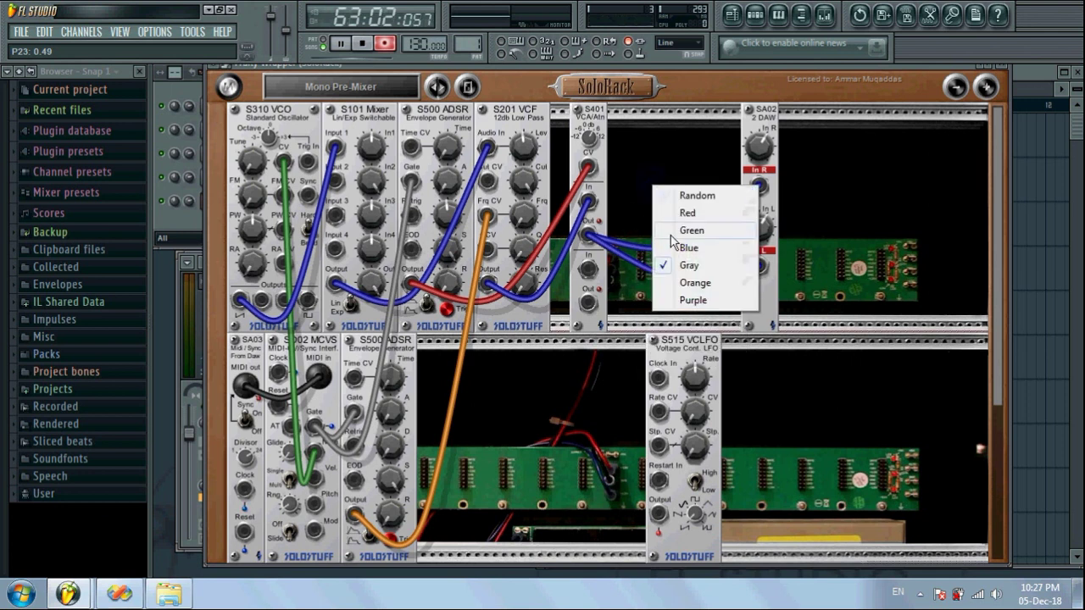
pyautogui.click(679, 287)
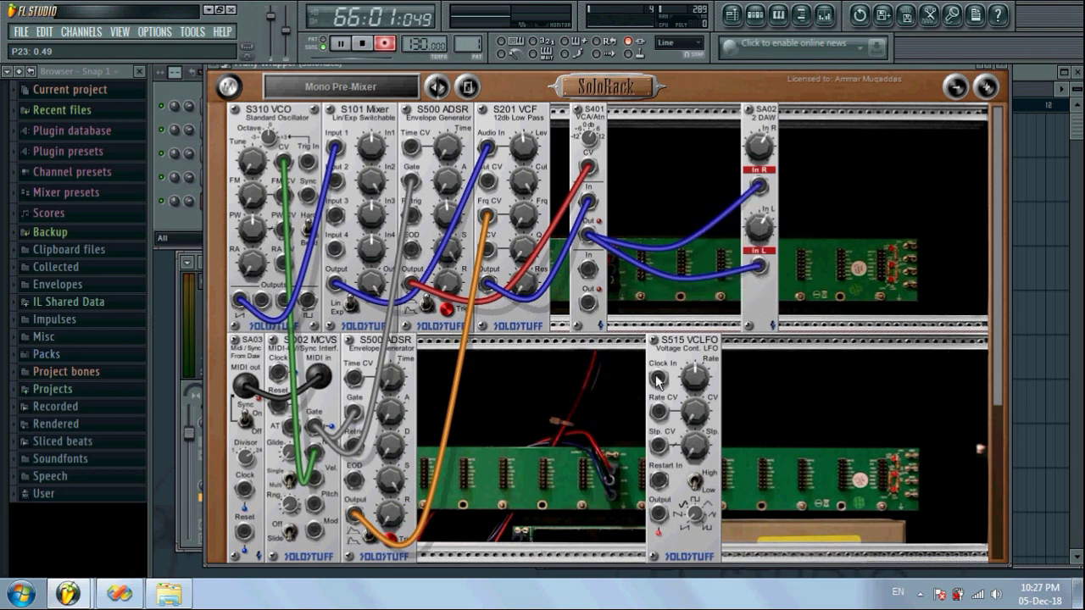
pyautogui.rightClick(627, 190)
pyautogui.click(644, 202)
# Sweep the S201 VCF's Frq knob down to 0.02 and shift the module slightly towards the S401 VCA.
pyautogui.moveTo(530, 225); pyautogui.dragTo(527, 230)
pyautogui.moveTo(524, 229); pyautogui.dragTo(550, 273)
pyautogui.moveTo(518, 219); pyautogui.dragTo(544, 186)
pyautogui.moveTo(533, 229); pyautogui.dragTo(531, 291)
pyautogui.moveTo(512, 111); pyautogui.dragTo(525, 114)
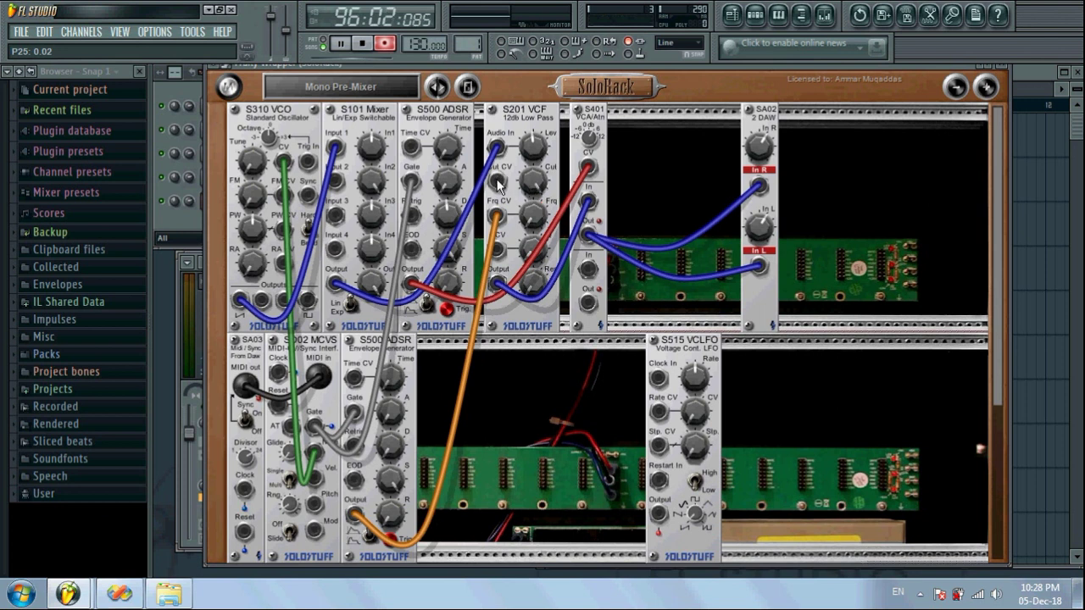
# Try the S201 VCF module in the lower rack row beside the S500 ADSR and return it to the upper row.
pyautogui.moveTo(511, 127); pyautogui.dragTo(549, 357)
pyautogui.moveTo(547, 405); pyautogui.dragTo(513, 400)
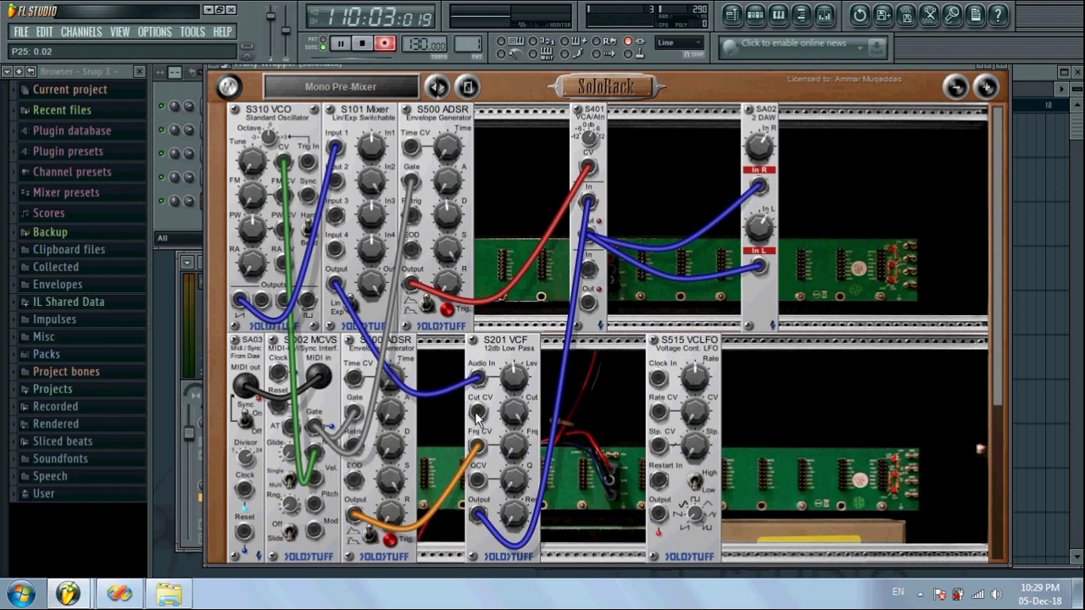
pyautogui.moveTo(478, 414)
pyautogui.mouseDown()
pyautogui.moveTo(459, 428)
pyautogui.moveTo(481, 418)
pyautogui.mouseUp()
pyautogui.moveTo(492, 350); pyautogui.dragTo(519, 123)
# Move the S515 VCLFO module closer to the S500 ADSR and try pulling a cable from its Slp. CV jack.
pyautogui.moveTo(655, 348); pyautogui.dragTo(542, 349)
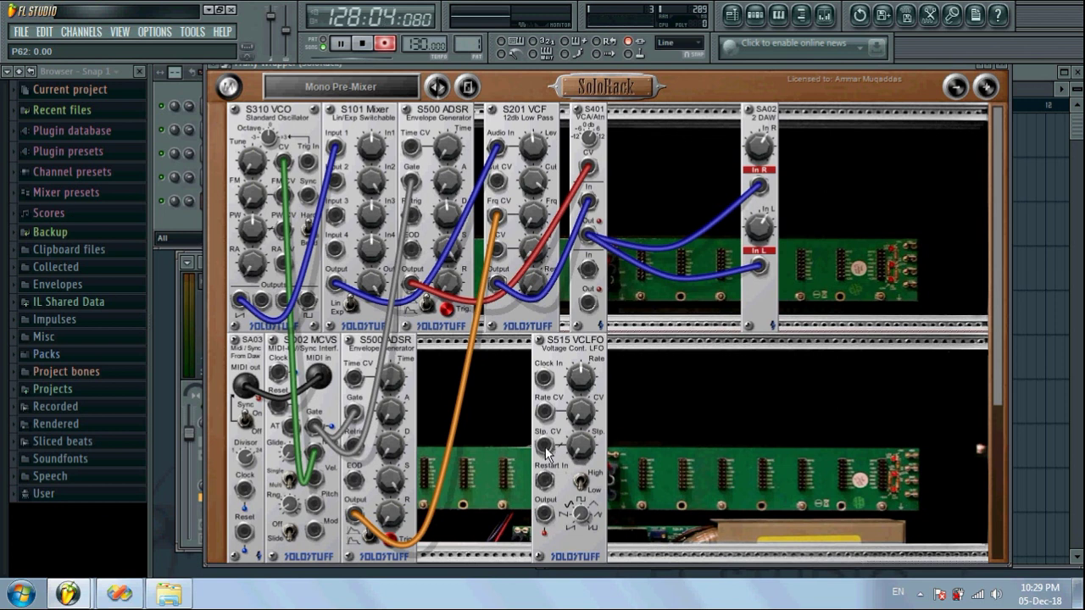
pyautogui.click(545, 448)
pyautogui.moveTo(547, 452); pyautogui.dragTo(474, 505)
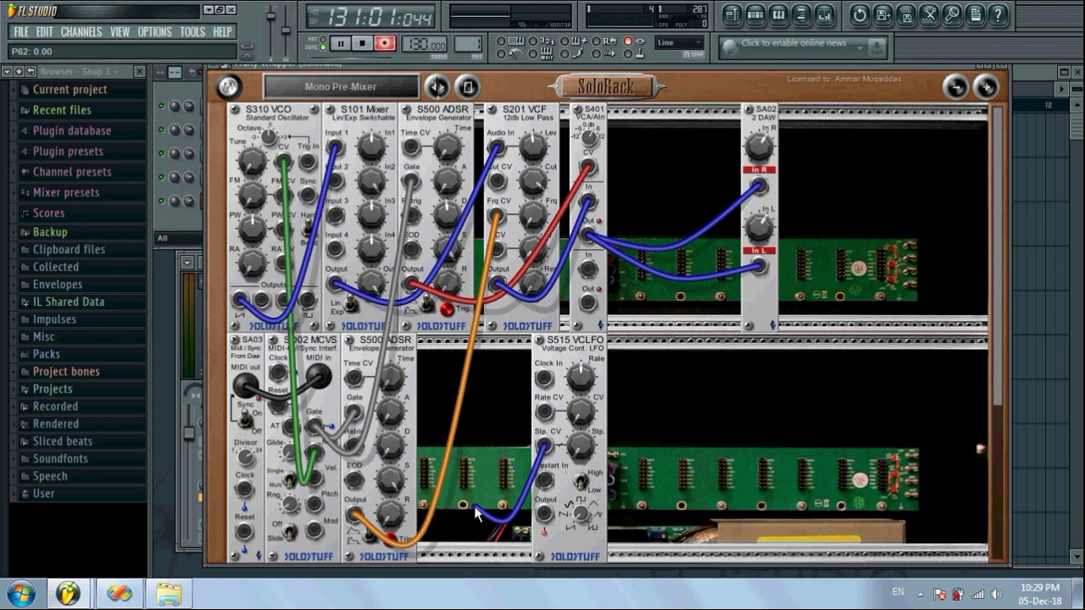
pyautogui.moveTo(473, 506); pyautogui.dragTo(474, 506)
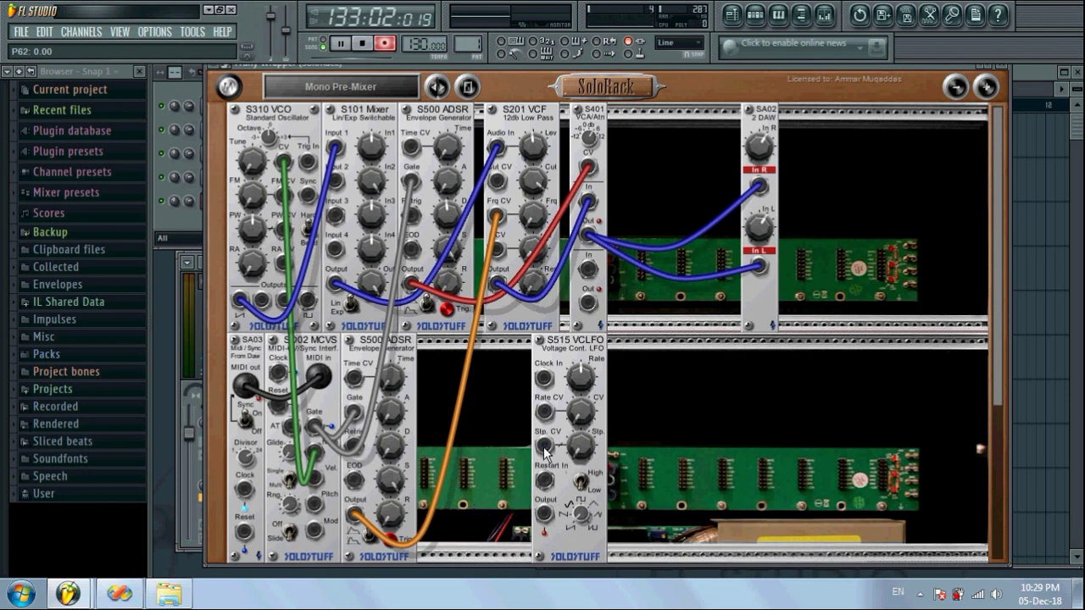
# Set the S515 VCLFO's Slp. knob to about 0.32 while trying out cables from its Slp. CV jack.
pyautogui.moveTo(579, 447); pyautogui.dragTo(597, 459)
pyautogui.scroll(-4, 579, 449)
pyautogui.scroll(2, 588, 453)
pyautogui.moveTo(544, 446); pyautogui.dragTo(459, 495)
pyautogui.scroll(6, 580, 445)
pyautogui.scroll(-3, 606, 439)
pyautogui.moveTo(544, 446); pyautogui.dragTo(481, 495)
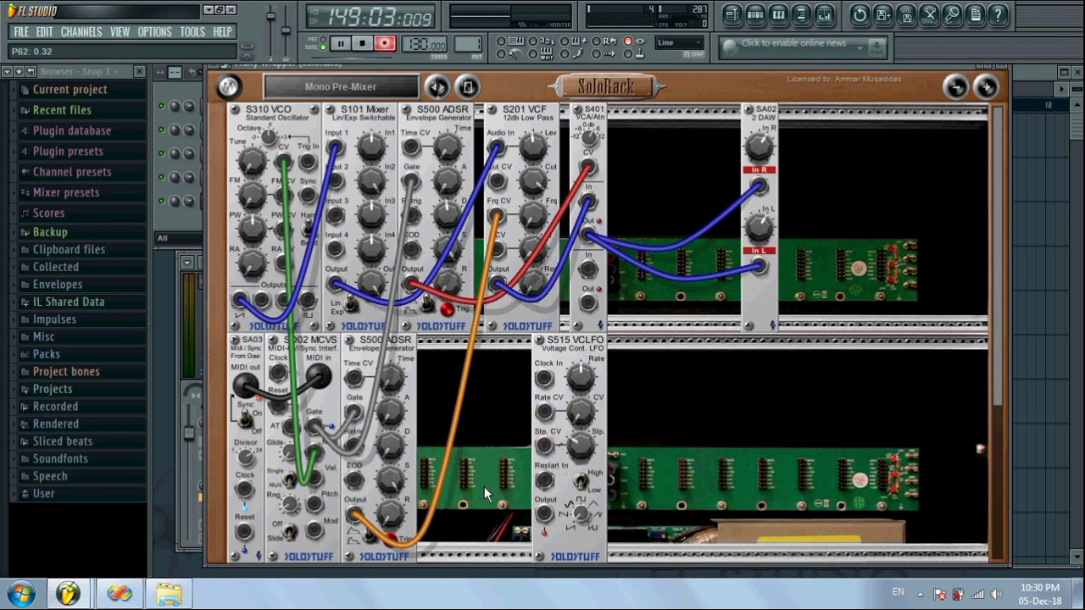
# Set the S515 VCLFO's Slp. knob to 0.36 and shift the module slightly farther from the S500 ADSR.
pyautogui.scroll(-1, 582, 445)
pyautogui.scroll(1, 588, 451)
pyautogui.scroll(3, 588, 452)
pyautogui.moveTo(544, 449); pyautogui.dragTo(490, 480)
pyautogui.moveTo(572, 352); pyautogui.dragTo(590, 352)
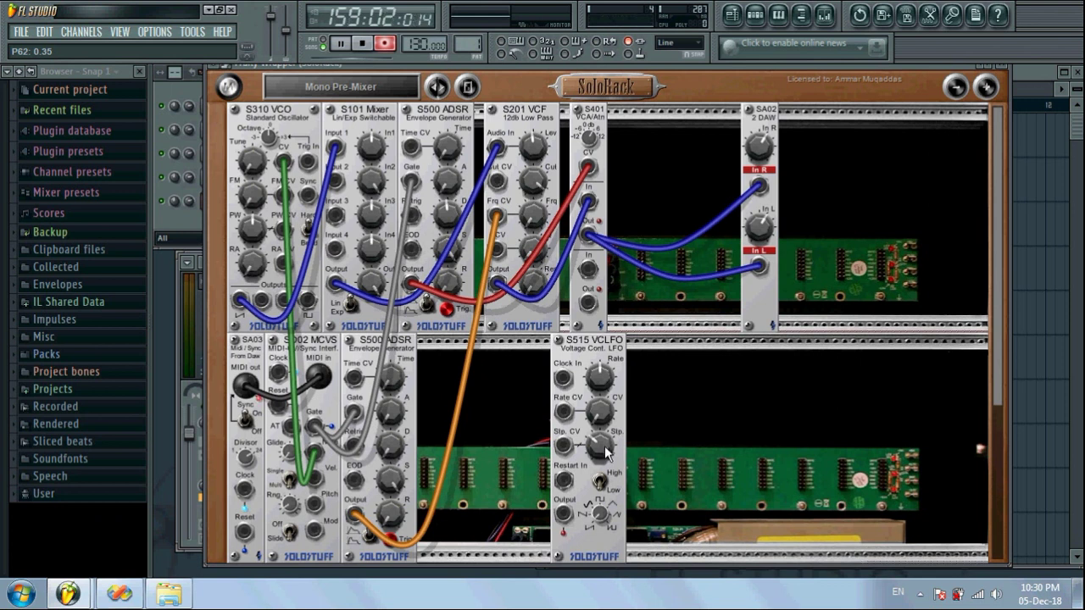
pyautogui.moveTo(604, 455); pyautogui.dragTo(616, 449)
# Add an S903 Dual Offset Generator beside the S515 VCLFO and patch its first Out to the LFO's Slp. CV input.
pyautogui.click(231, 87)
pyautogui.moveTo(318, 254)
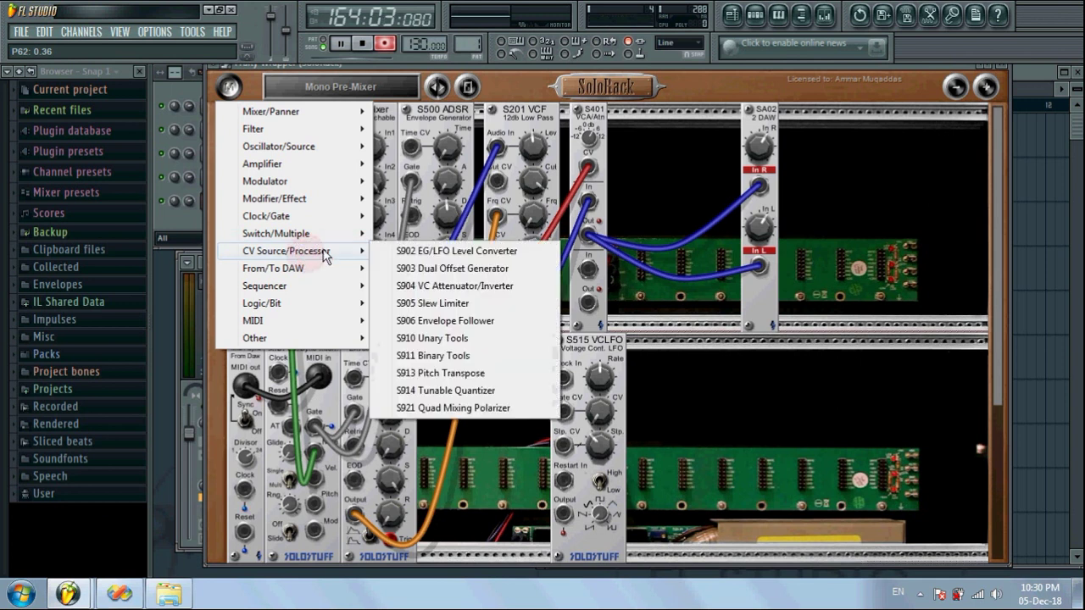
pyautogui.click(449, 269)
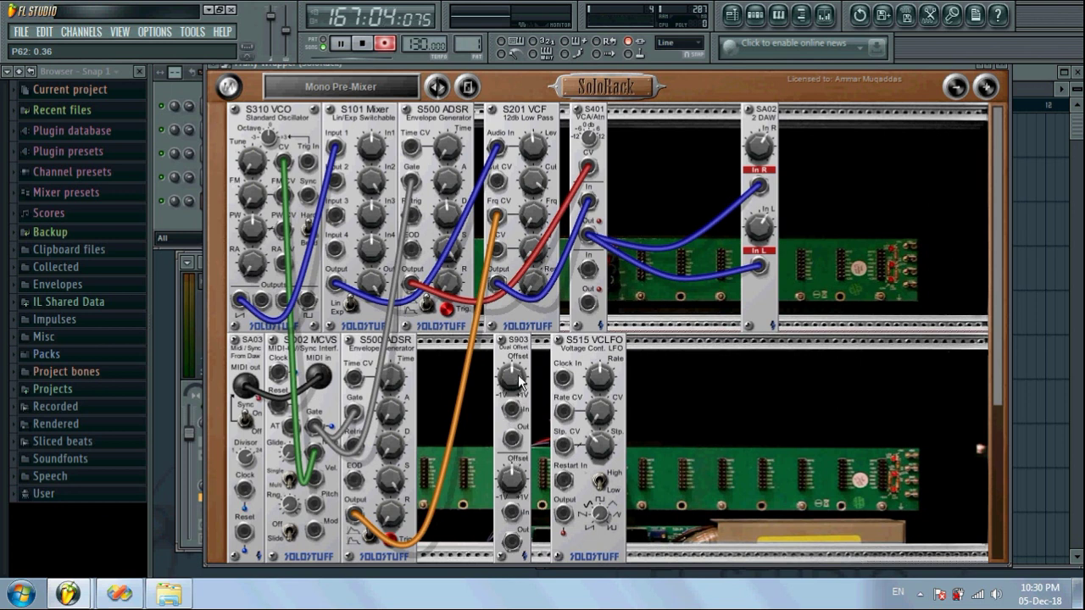
pyautogui.moveTo(529, 395); pyautogui.dragTo(527, 385)
pyautogui.moveTo(513, 439); pyautogui.dragTo(561, 443)
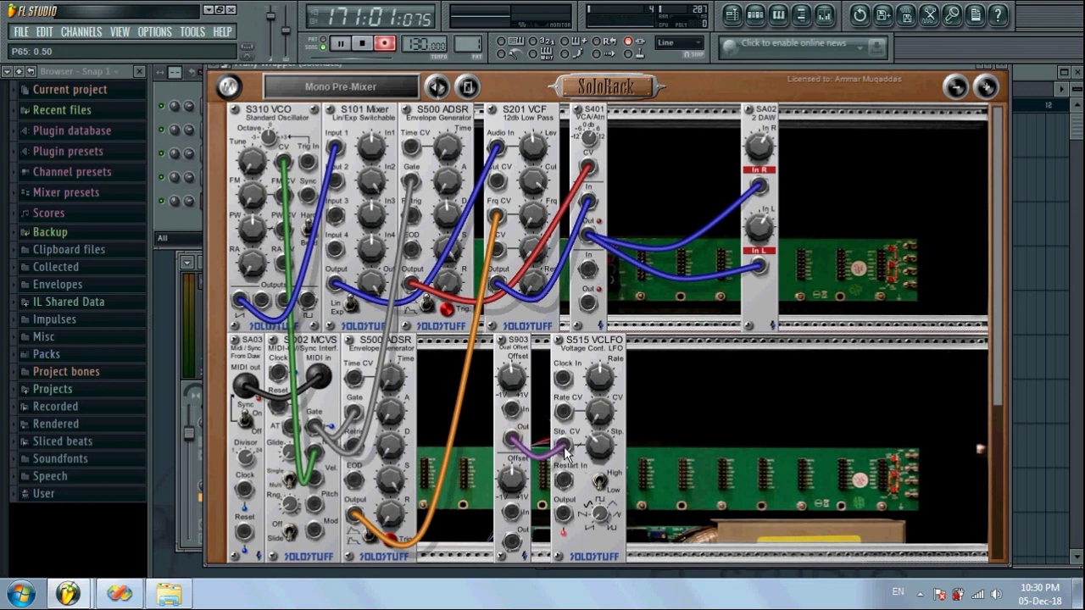
# Set the S515 VCLFO's Slp. knob to 0.45 and move it and the S903 farther from the S500 ADSR.
pyautogui.moveTo(595, 443); pyautogui.dragTo(593, 438)
pyautogui.moveTo(568, 363); pyautogui.dragTo(616, 363)
pyautogui.moveTo(522, 356); pyautogui.dragTo(560, 357)
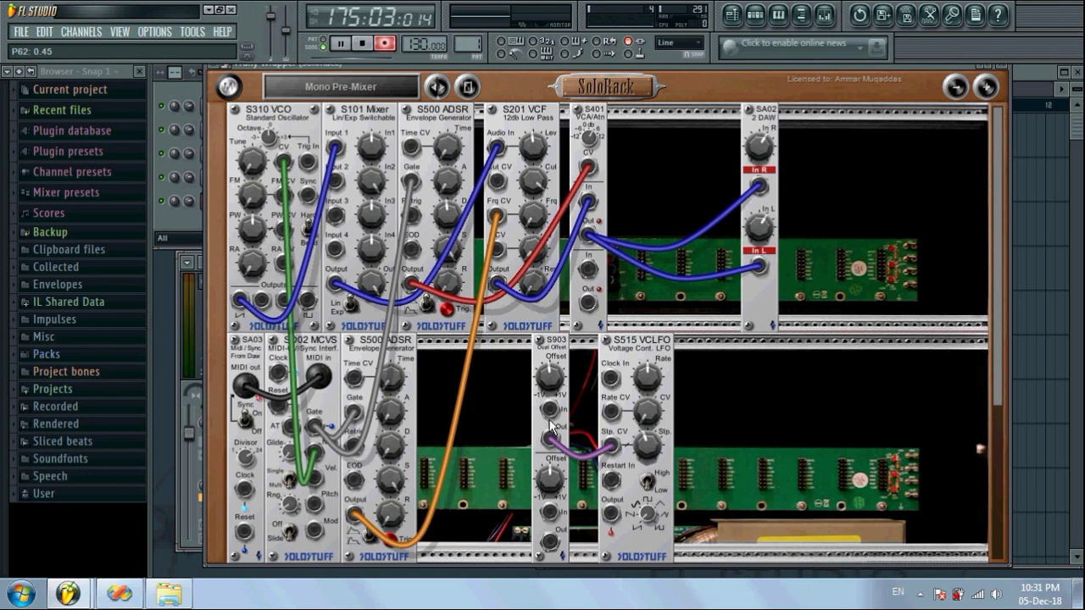
pyautogui.moveTo(551, 410); pyautogui.dragTo(432, 415)
# Add a second S515 VCLFO between the S500 ADSR and S903, and patch its Output to the S903's first In.
pyautogui.click(228, 86)
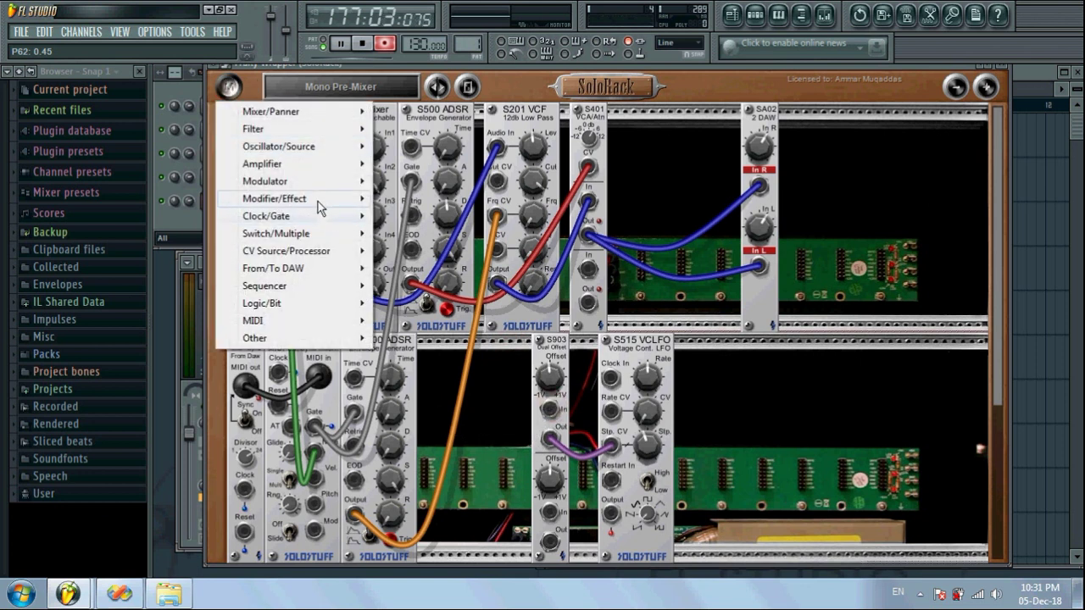
pyautogui.moveTo(317, 180)
pyautogui.click(377, 191)
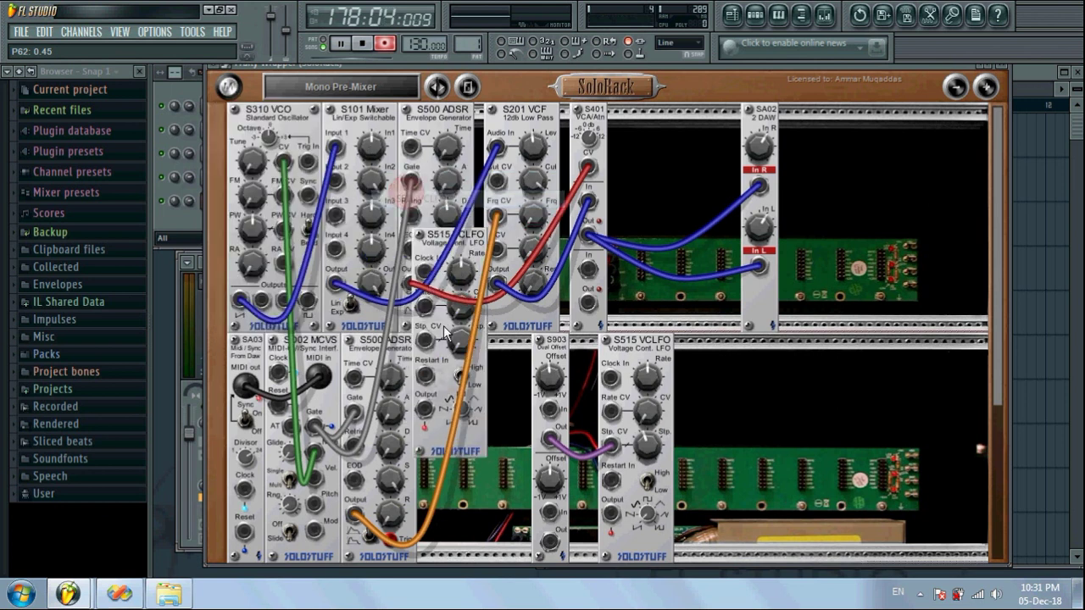
pyautogui.click(466, 431)
pyautogui.moveTo(448, 519); pyautogui.dragTo(550, 410)
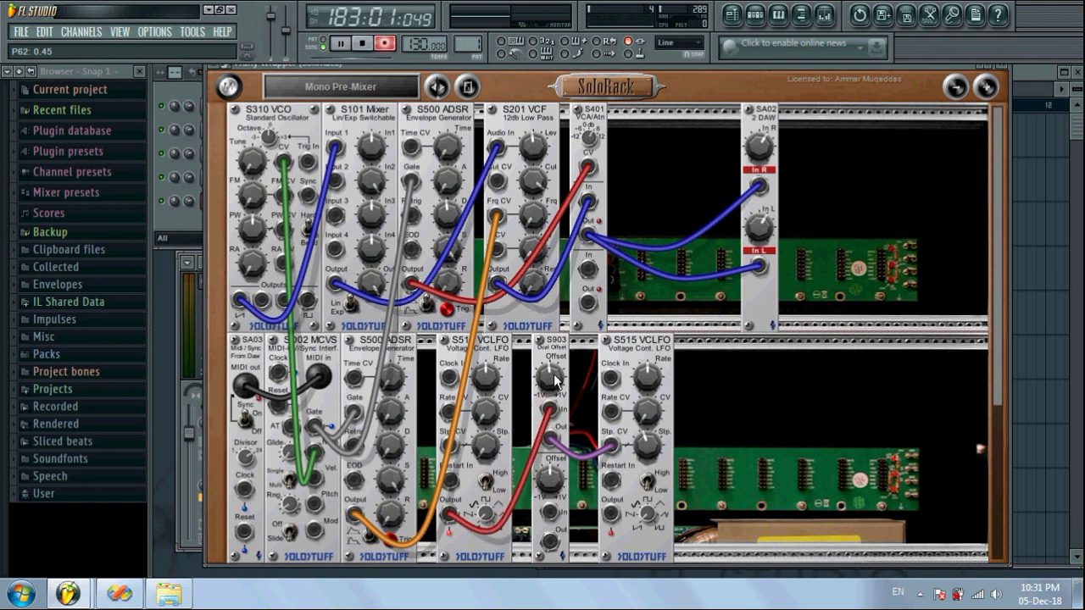
# Adjust the S903's first Offset knob and set the original S515 VCLFO's Slp. knob to 0.43.
pyautogui.moveTo(555, 366); pyautogui.dragTo(558, 432)
pyautogui.moveTo(652, 450); pyautogui.dragTo(625, 457)
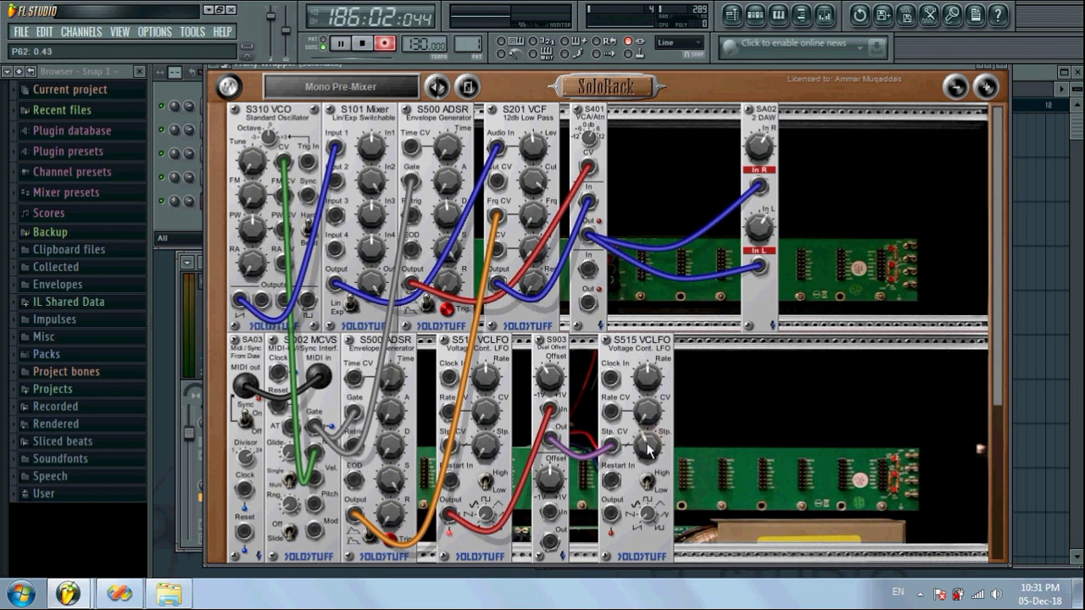